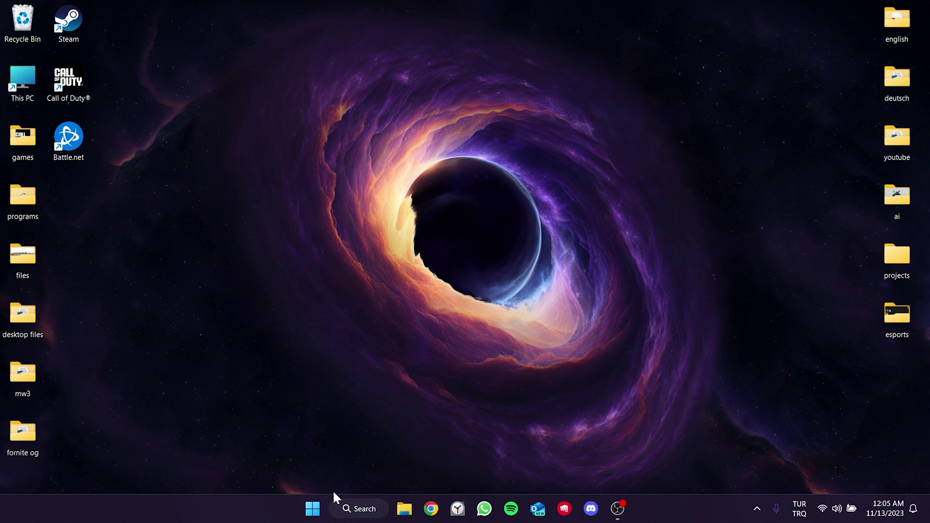
# Start a Windows Update check in Settings, then close the Settings window
pyautogui.rightClick(311, 507)
pyautogui.click(296, 376)
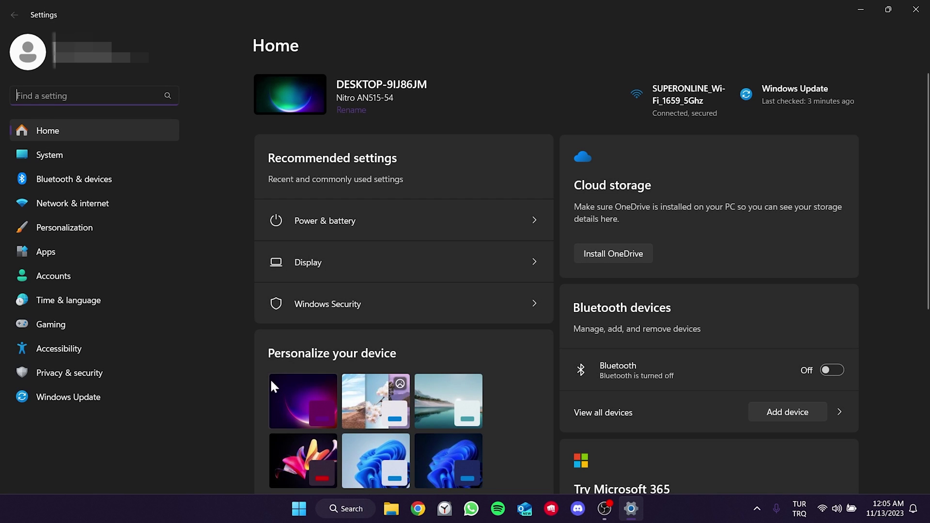
pyautogui.click(68, 397)
pyautogui.click(789, 100)
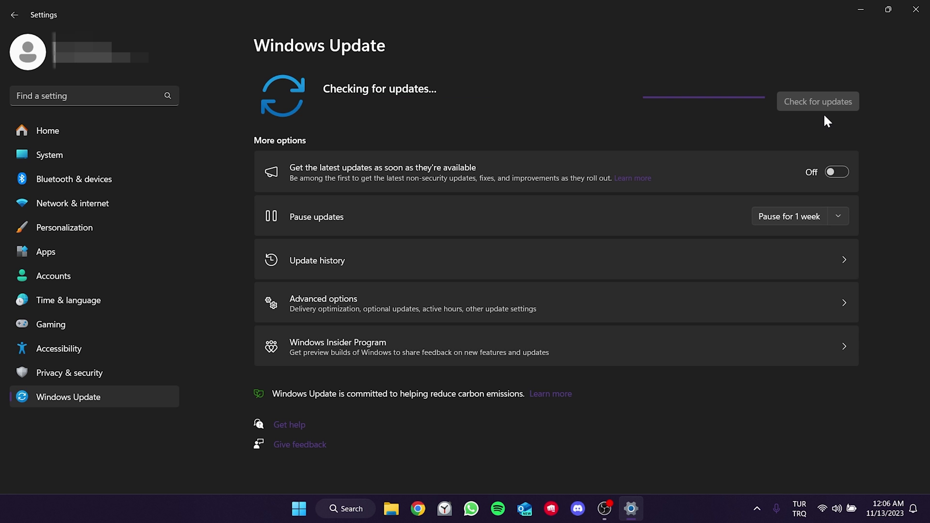
pyautogui.click(917, 11)
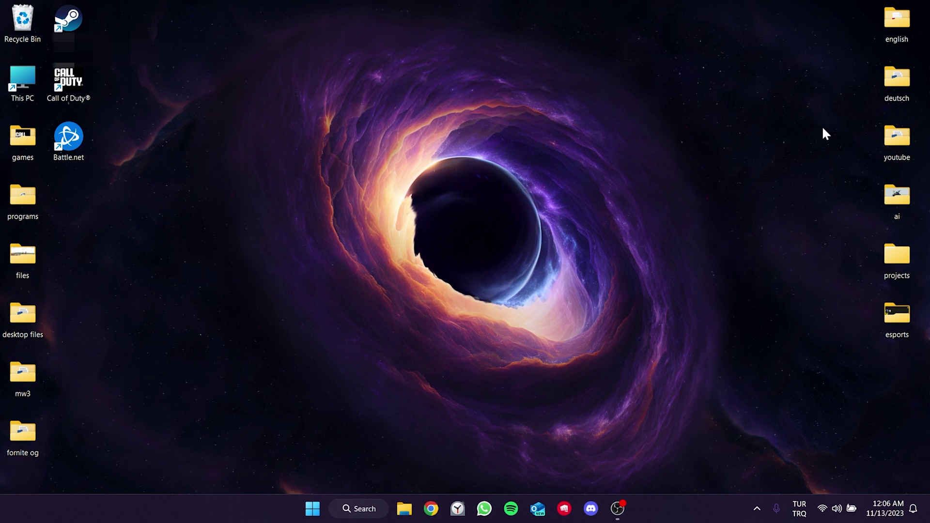
# Check GeForce Experience drivers to confirm Game Ready 546.01 is current, then close the app
pyautogui.click(345, 499)
pyautogui.write('gefor')
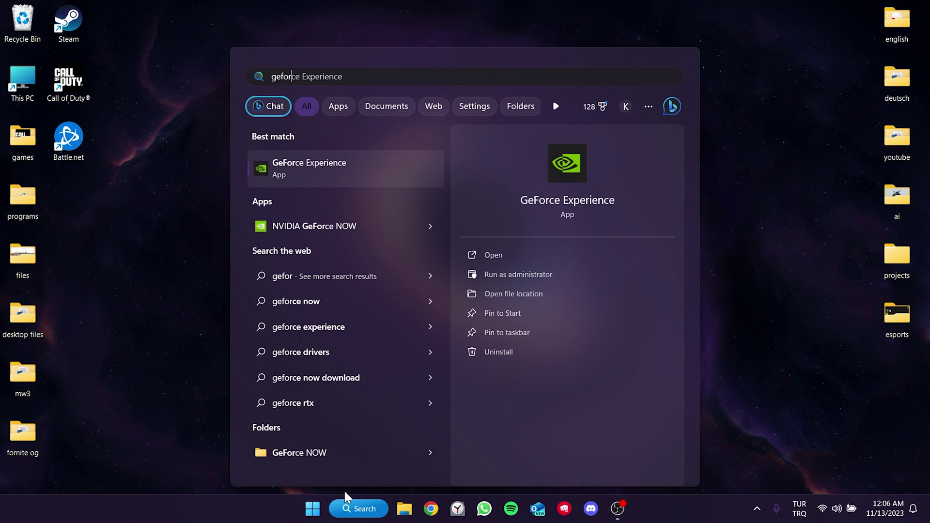
pyautogui.click(340, 170)
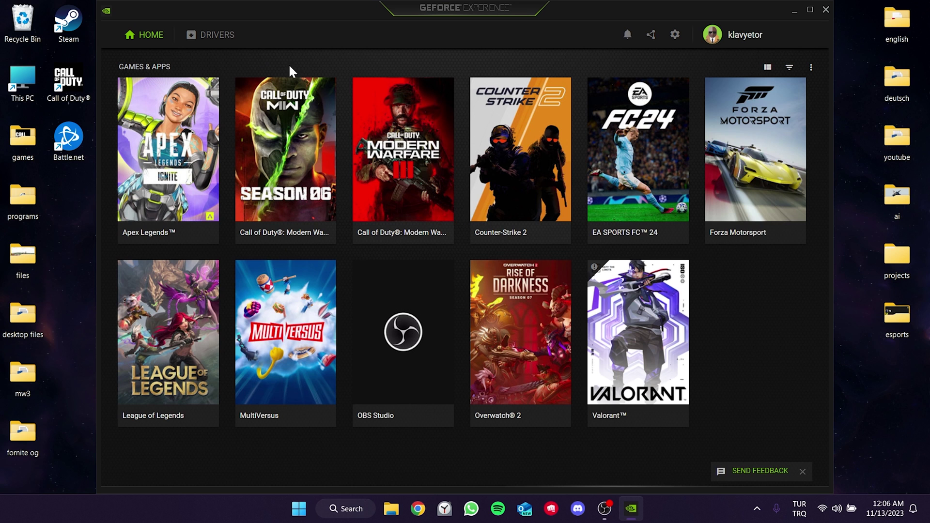
pyautogui.click(208, 46)
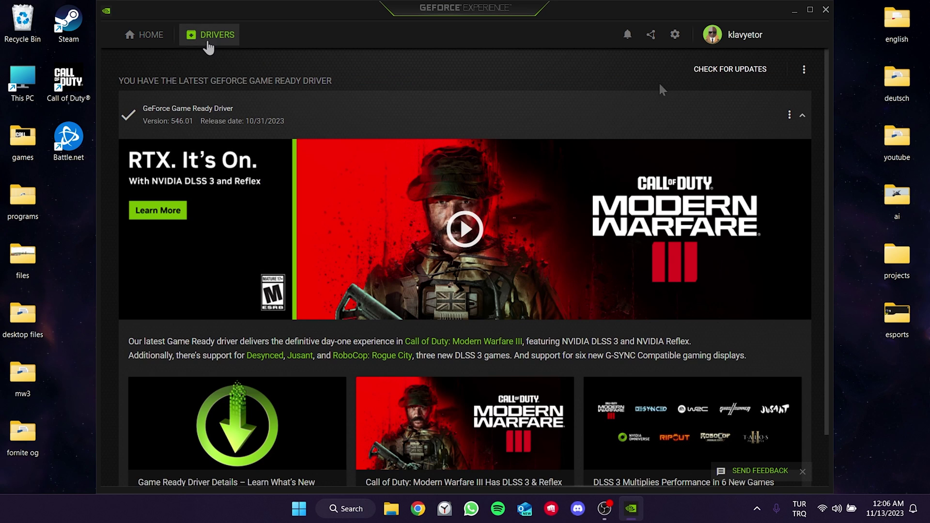
pyautogui.click(730, 74)
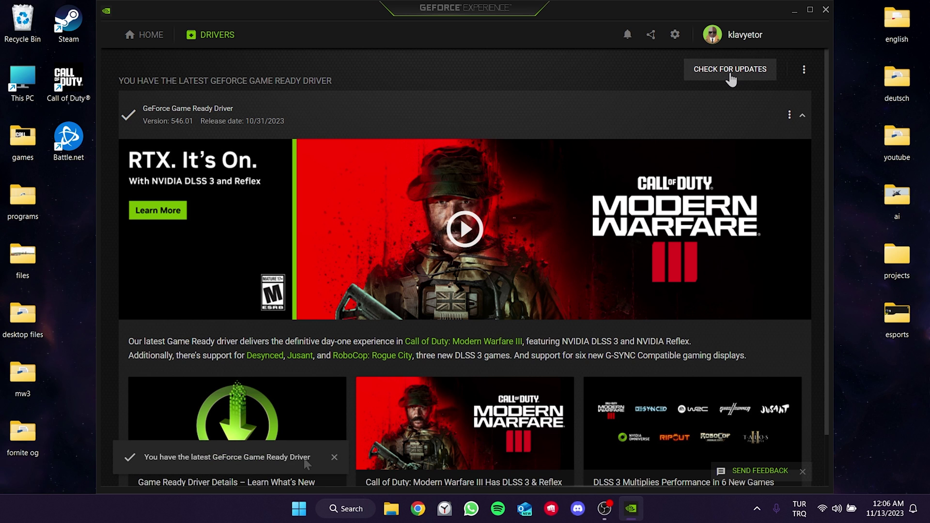
pyautogui.click(826, 9)
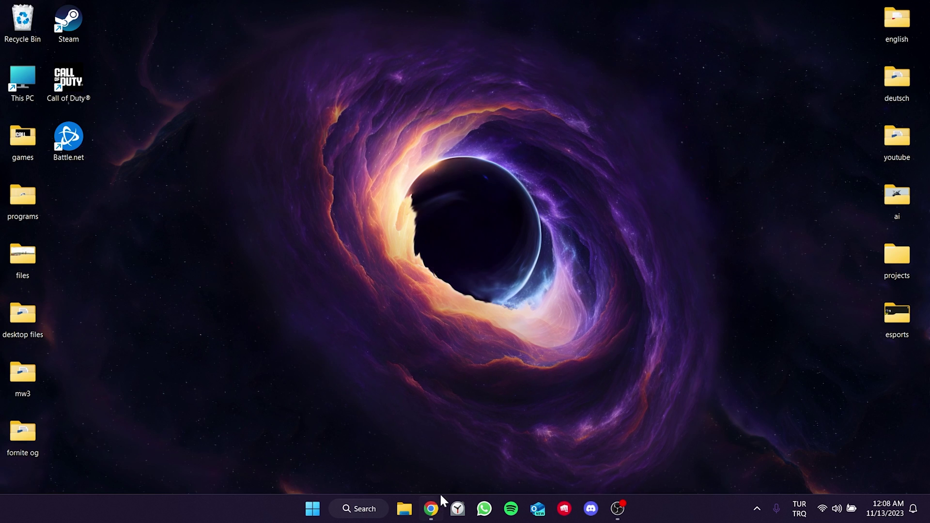
# Download the DirectX End-User Runtime installer dxwebsetup.exe to the desktop
pyautogui.click(432, 508)
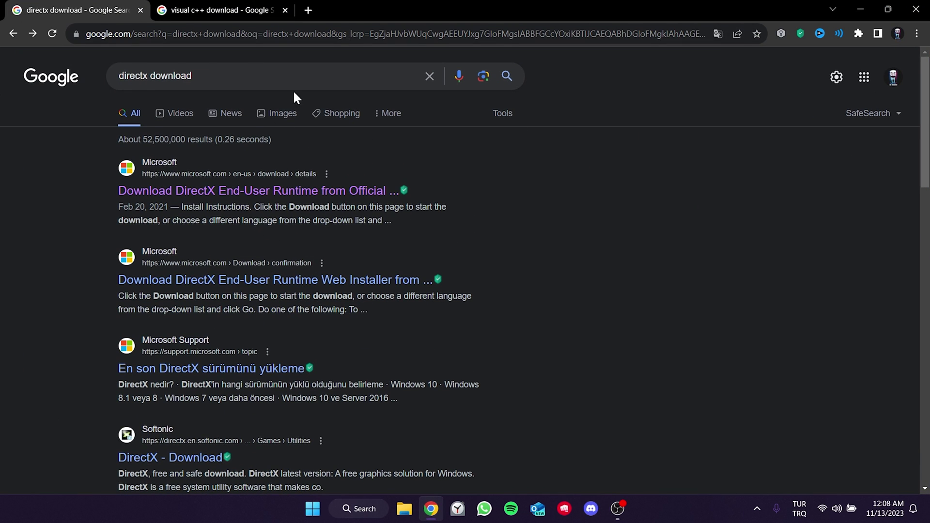
pyautogui.click(172, 191)
pyautogui.scroll(-2, 493, 261)
pyautogui.click(550, 343)
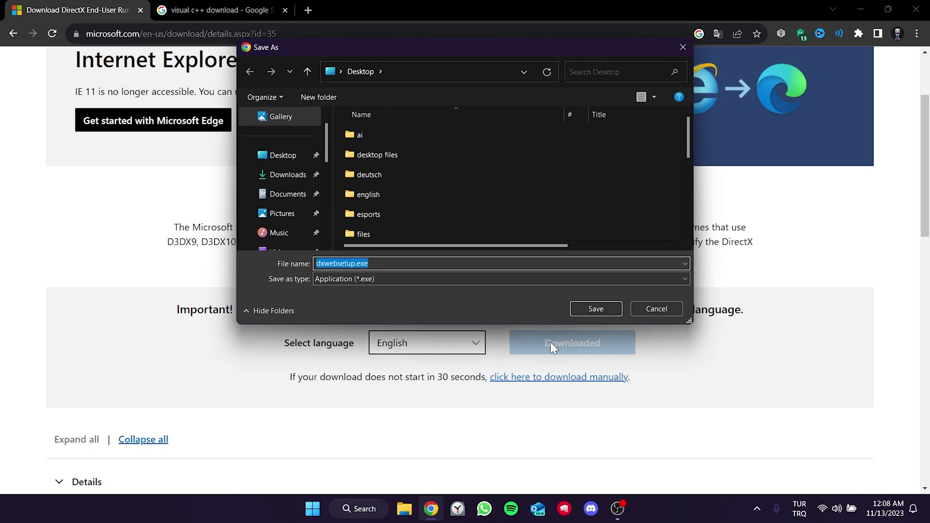
pyautogui.click(270, 153)
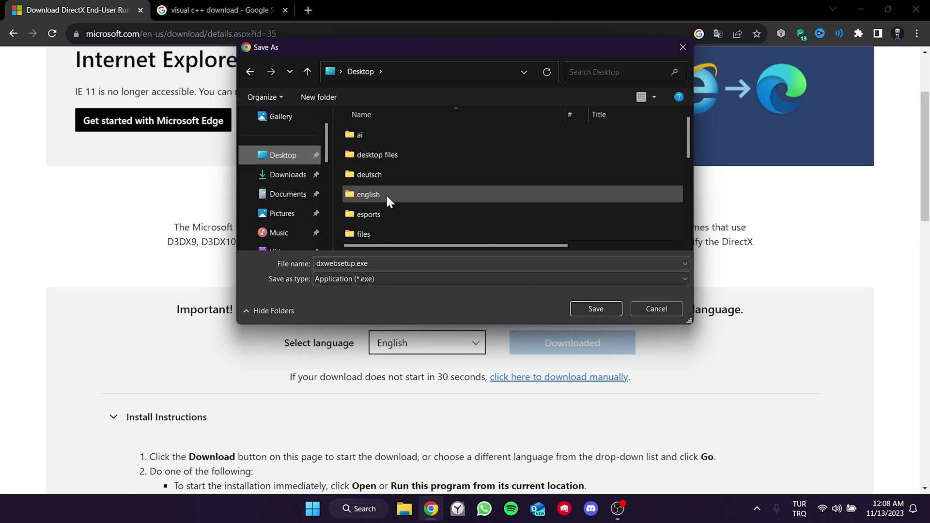
pyautogui.click(584, 306)
# Download the X64 Visual C++ Redistributable VC_redist.x64.exe to the desktop and close Chrome
pyautogui.click(221, 6)
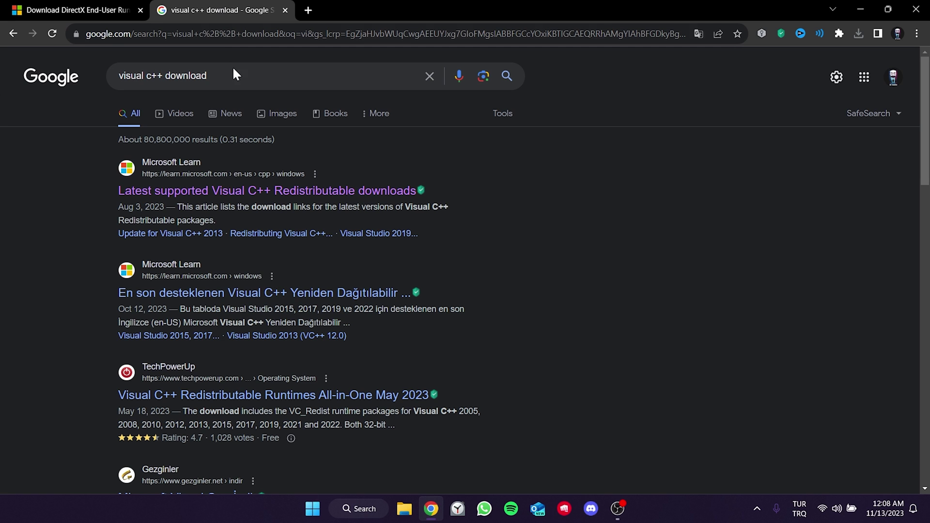
pyautogui.click(193, 189)
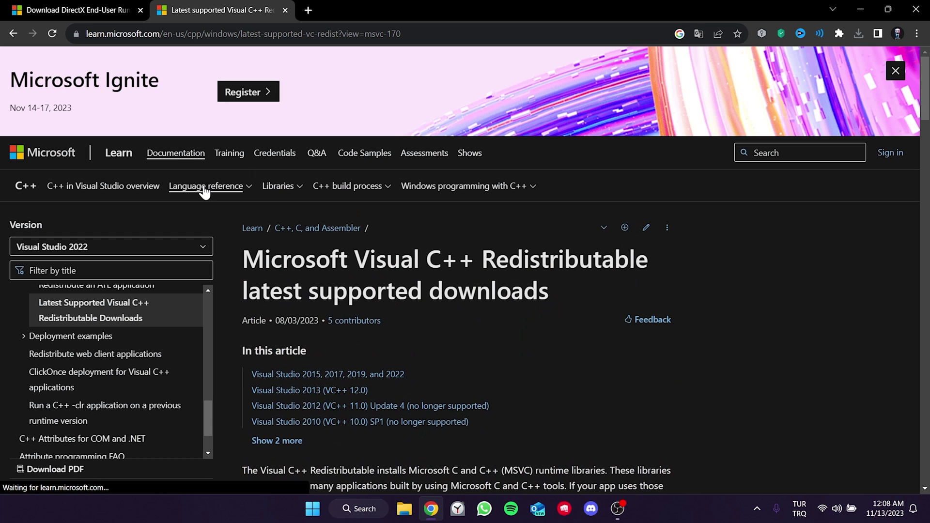
pyautogui.scroll(-10, 557, 223)
pyautogui.scroll(-5, 580, 225)
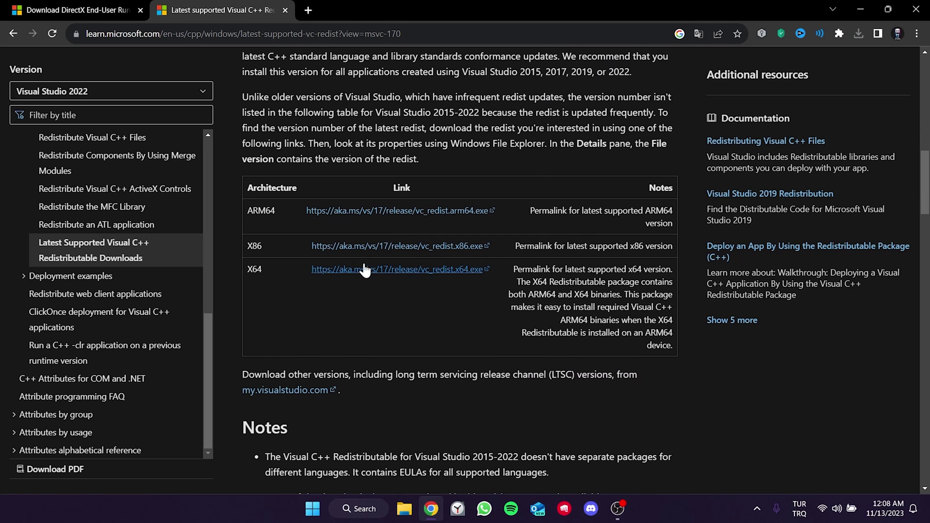
pyautogui.click(399, 271)
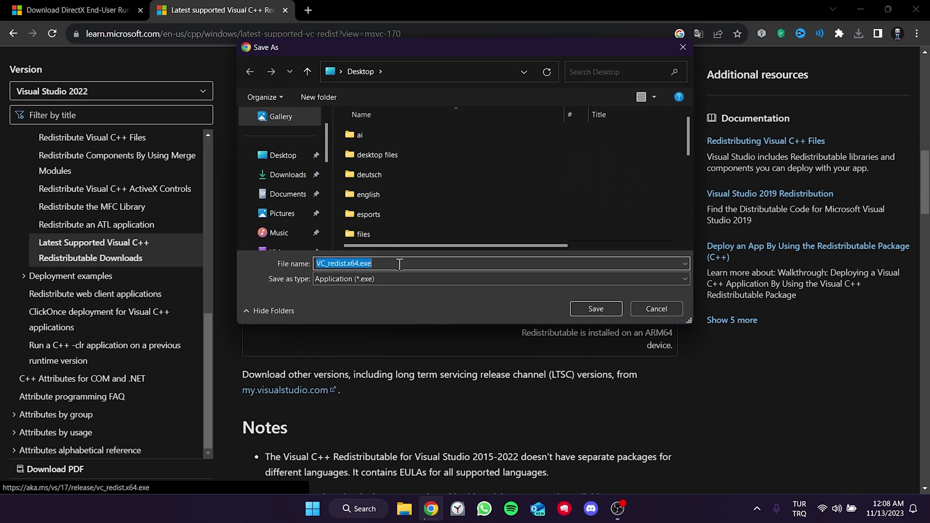
pyautogui.click(596, 310)
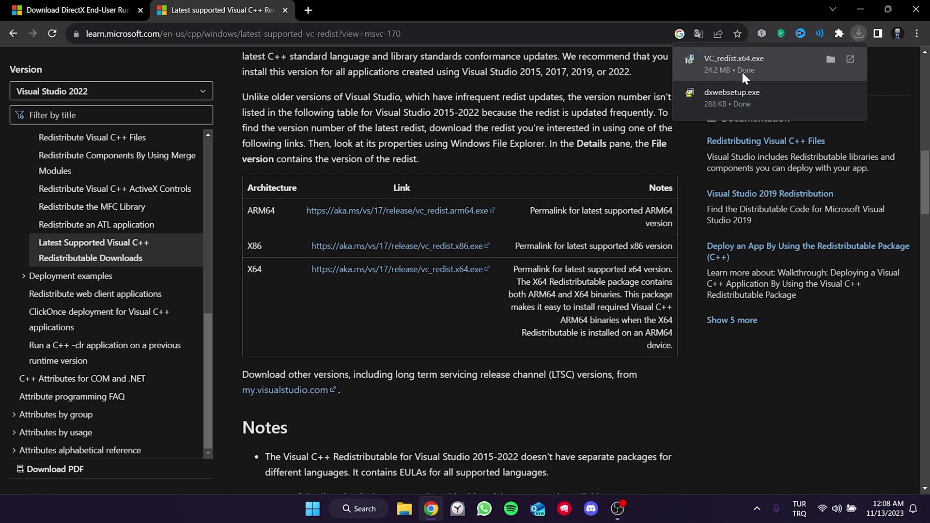
pyautogui.click(913, 10)
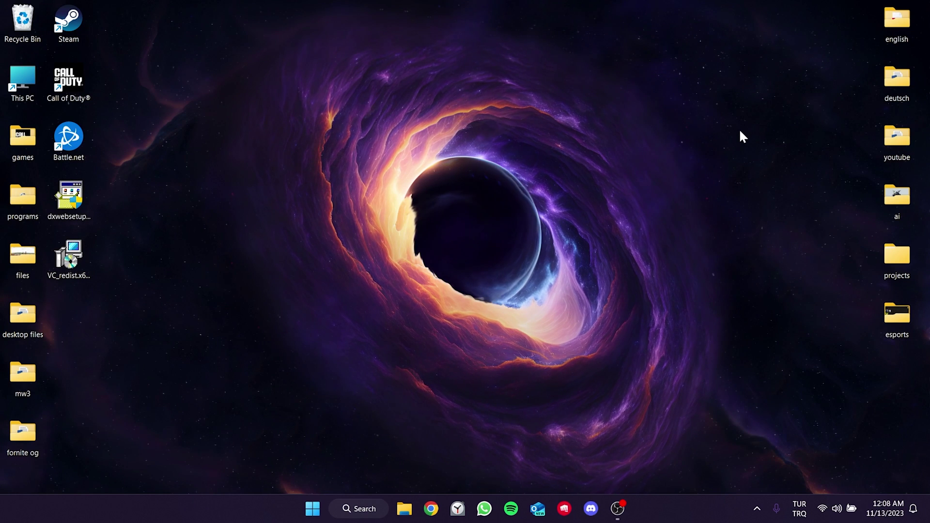
# Run dxwebsetup, accept the license, decline the Bing Bar, and finish setup
pyautogui.doubleClick(69, 198)
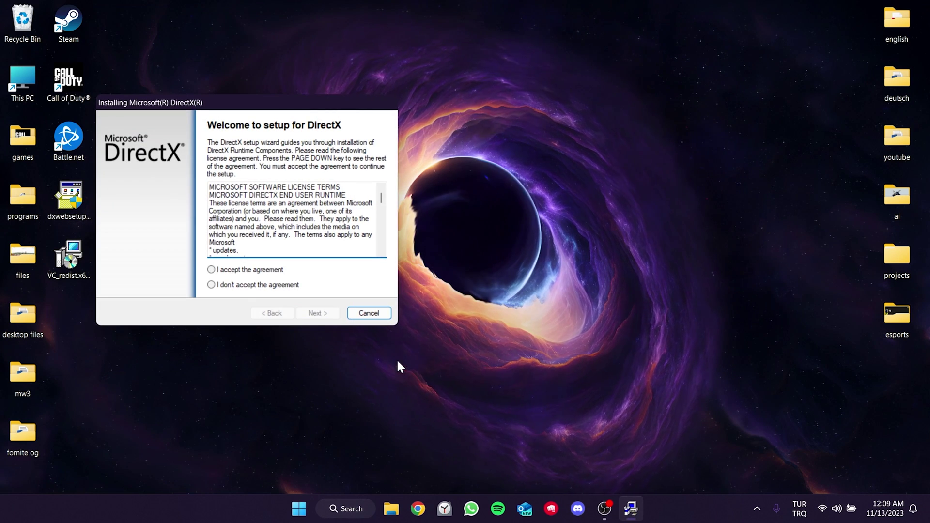
pyautogui.click(212, 270)
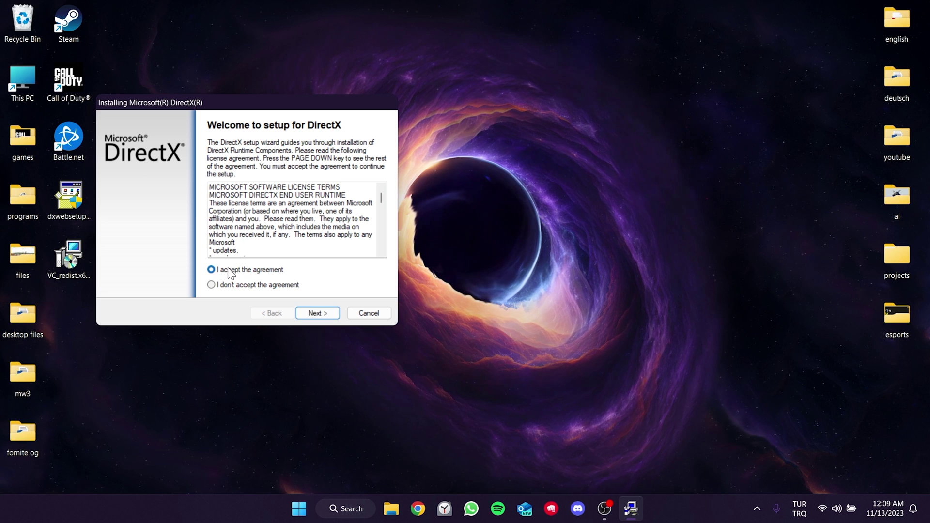
pyautogui.click(311, 309)
pyautogui.click(203, 226)
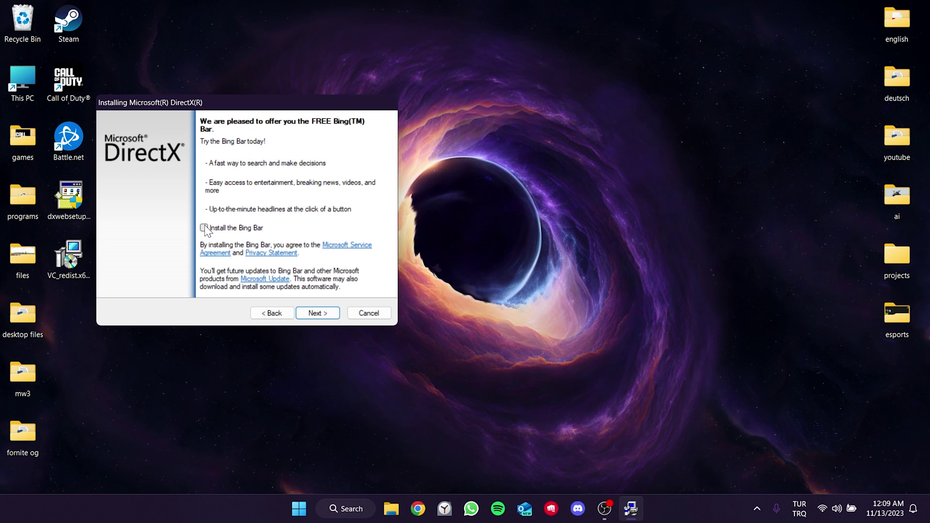
pyautogui.click(320, 314)
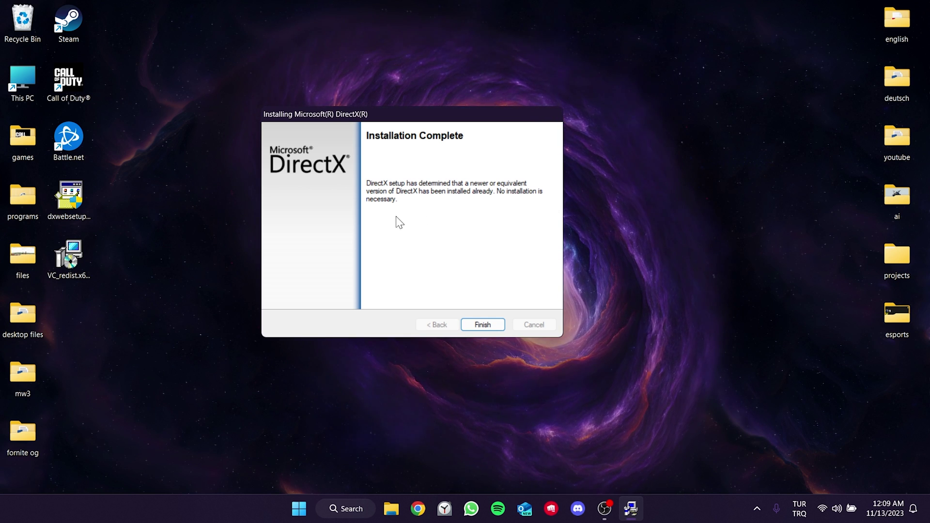
pyautogui.click(482, 324)
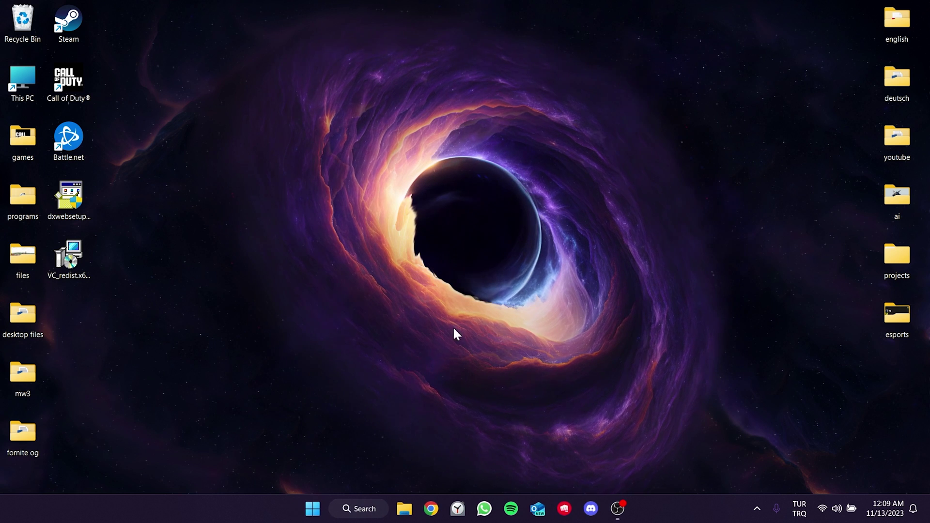
# Run VC_redist.x64, repair the 2015-2022 x64 redistributable, and close setup after success
pyautogui.doubleClick(67, 259)
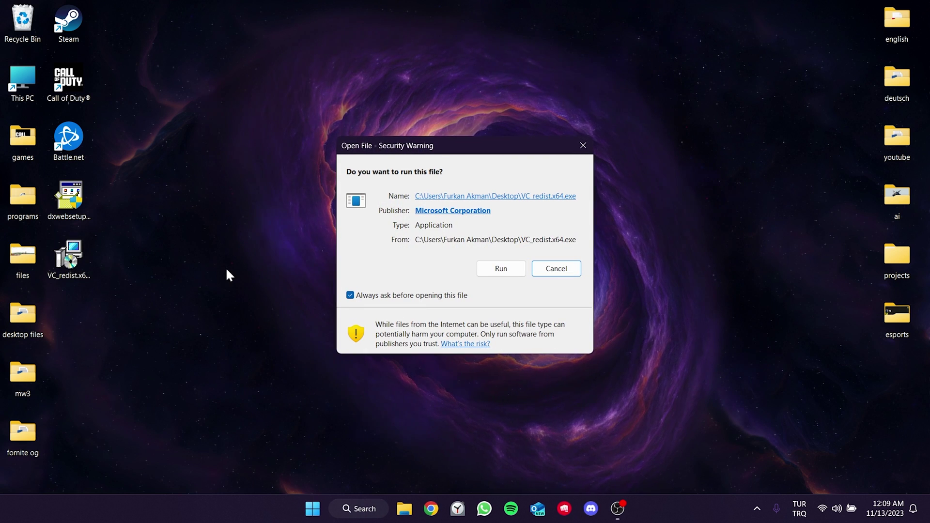
pyautogui.click(515, 267)
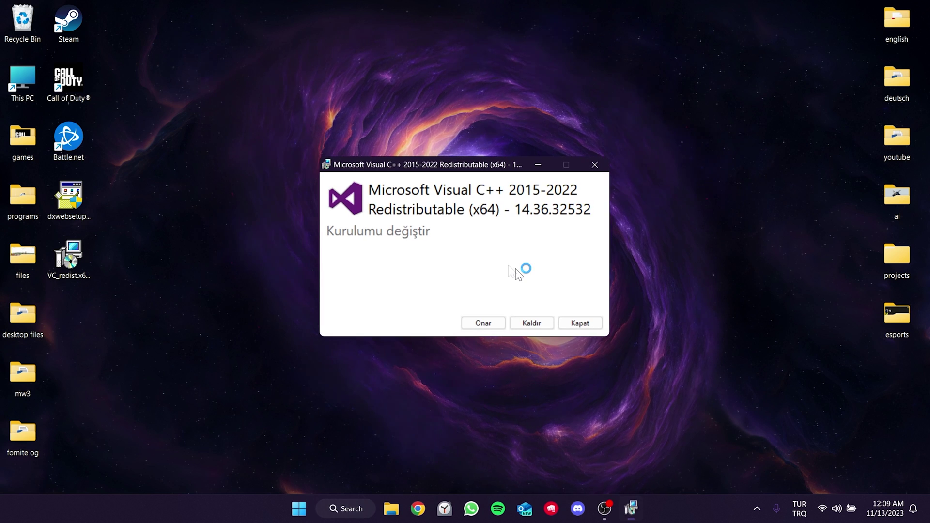
pyautogui.click(477, 324)
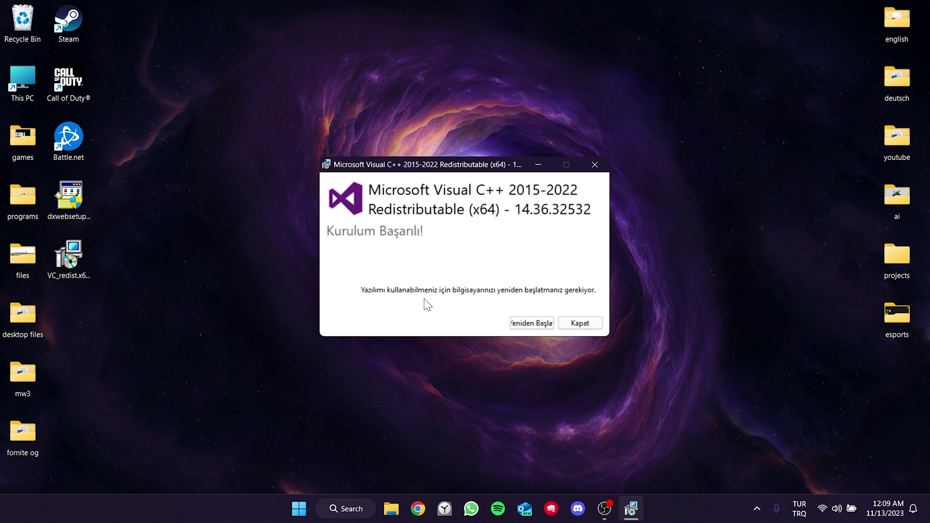
pyautogui.click(584, 324)
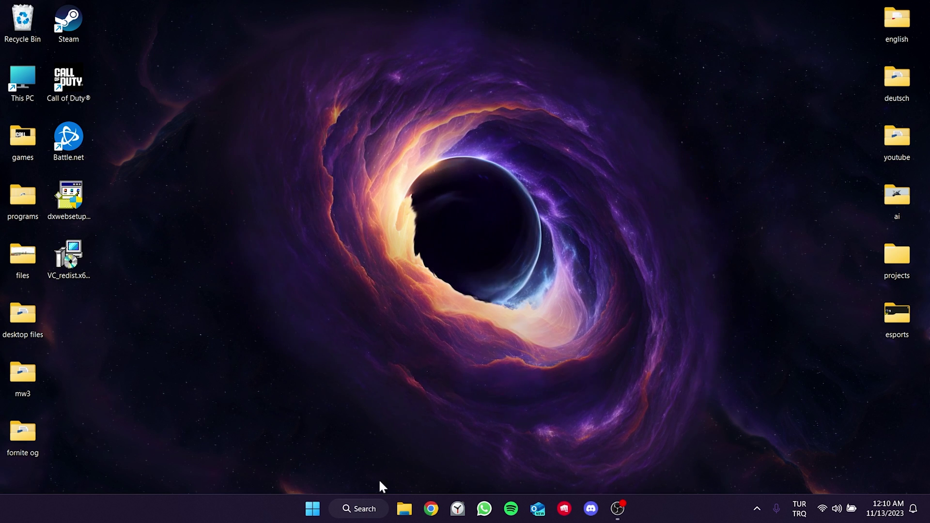
pyautogui.click(357, 509)
# Run sfc /scannow in an administrator Developer Command Prompt for VS 2022, then exit it
pyautogui.write('cmd')
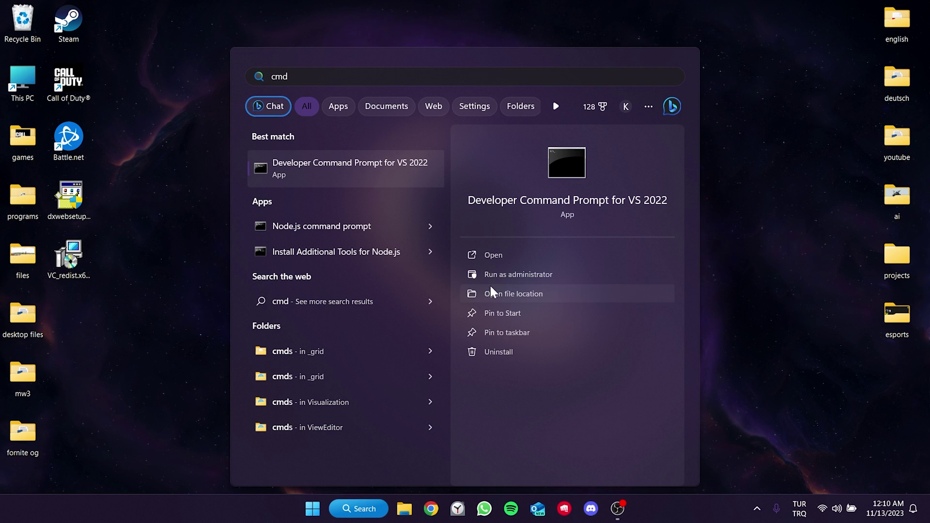
pyautogui.click(522, 275)
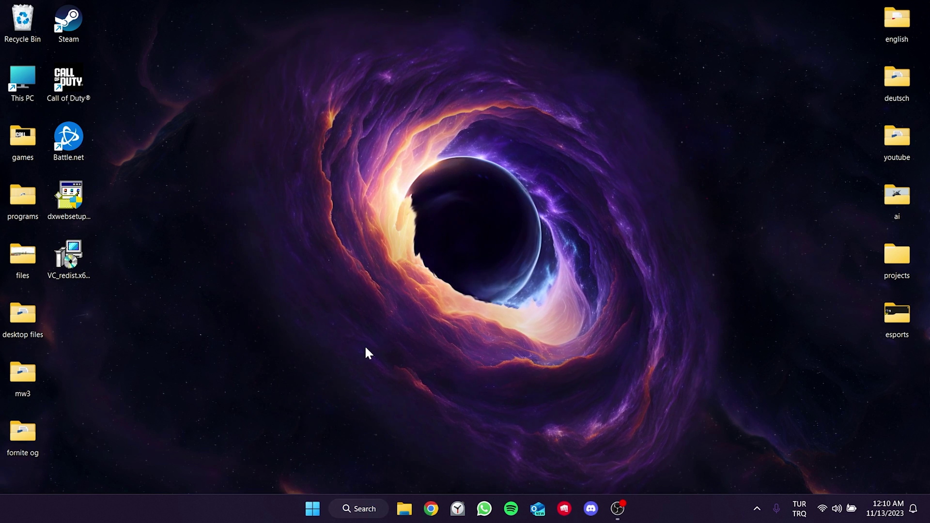
pyautogui.moveTo(255, 101); pyautogui.dragTo(326, 89)
pyautogui.write('sfc /scannow')
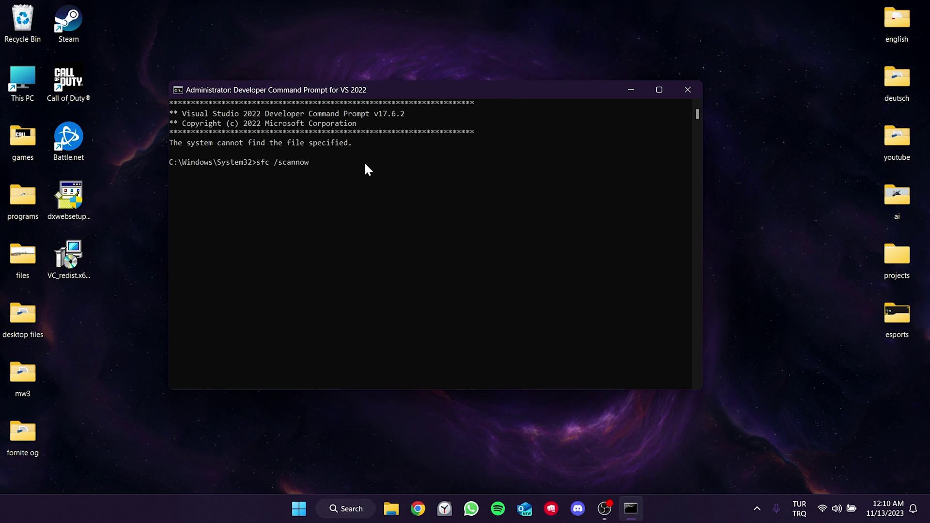
pyautogui.press('Return')
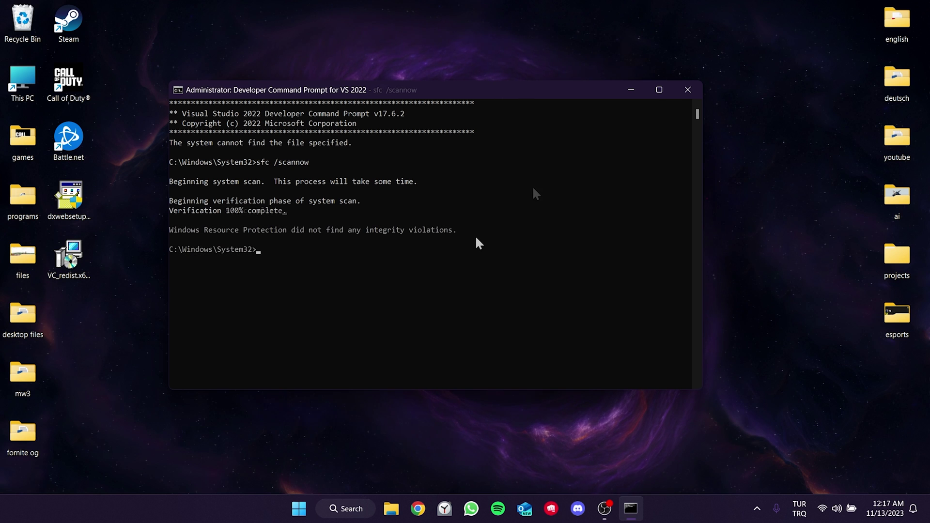
pyautogui.write('e')
pyautogui.write('xit')
pyautogui.press('Return')
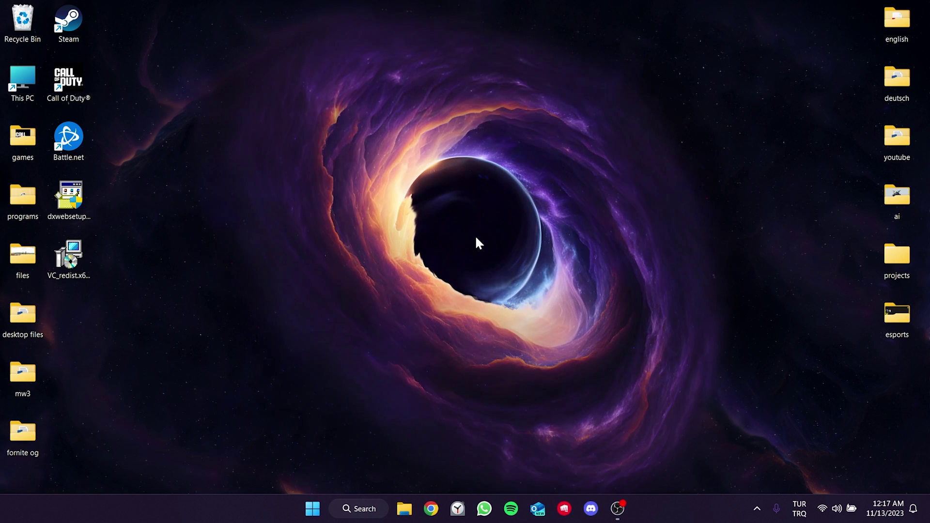
# Restart the computer by choosing Restart in the Alt+F4 shut-down dialog
pyautogui.hotkey('alt', 'F4')
pyautogui.press('Down')
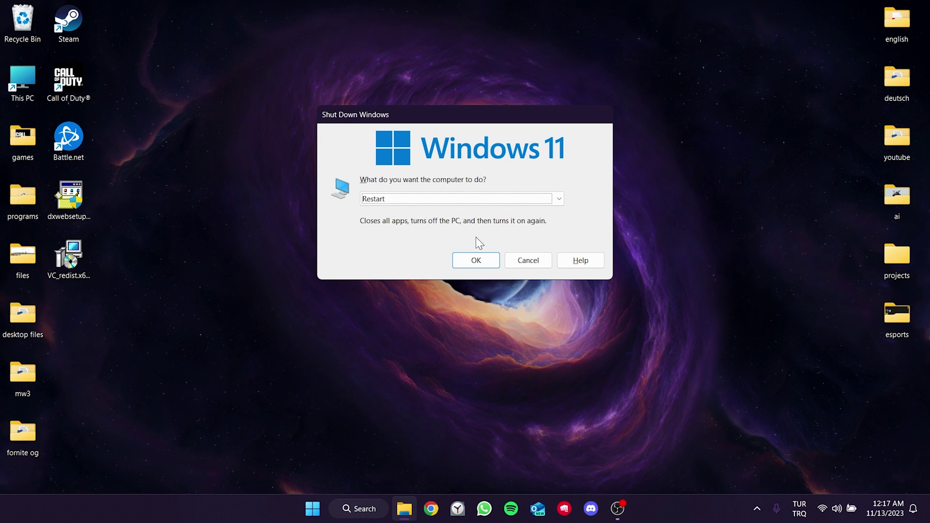
pyautogui.click(484, 255)
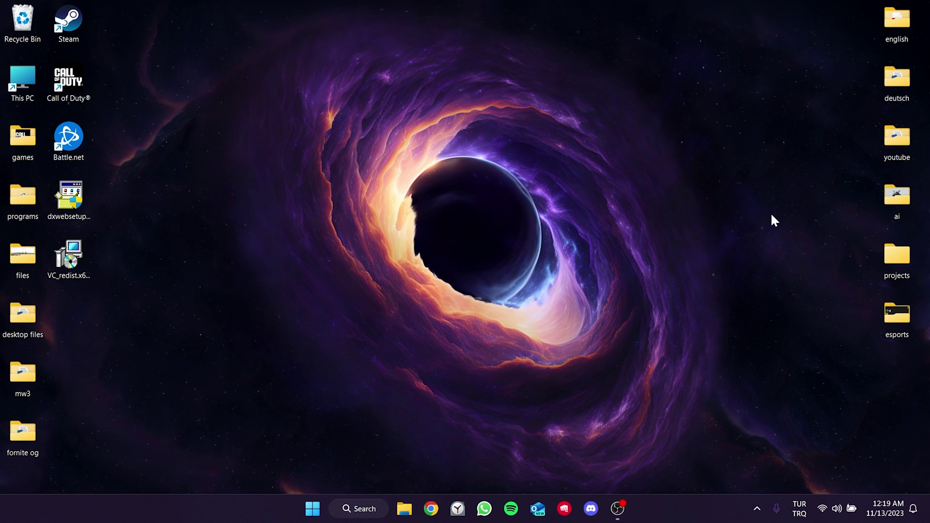
# Open Task Manager maximized and scroll to the background processes
pyautogui.click(349, 509)
pyautogui.write('task mana')
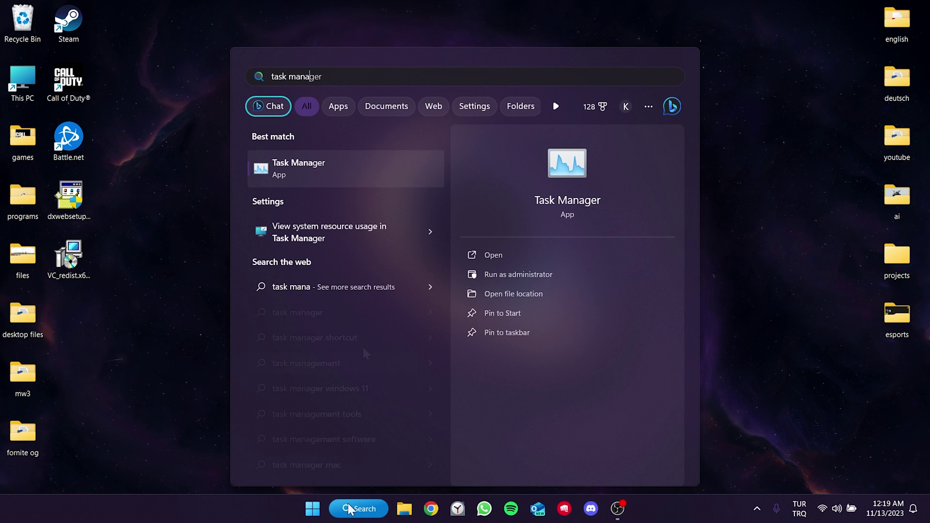
pyautogui.click(330, 182)
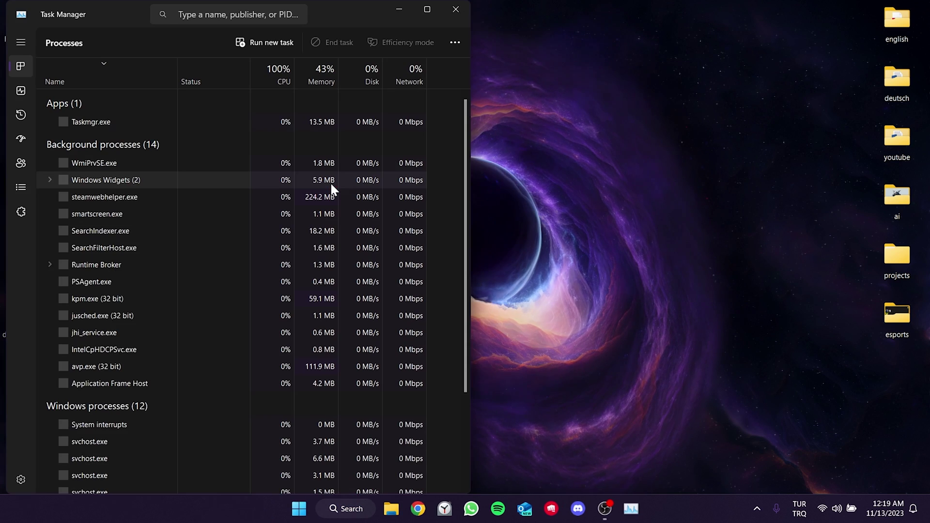
pyautogui.click(427, 11)
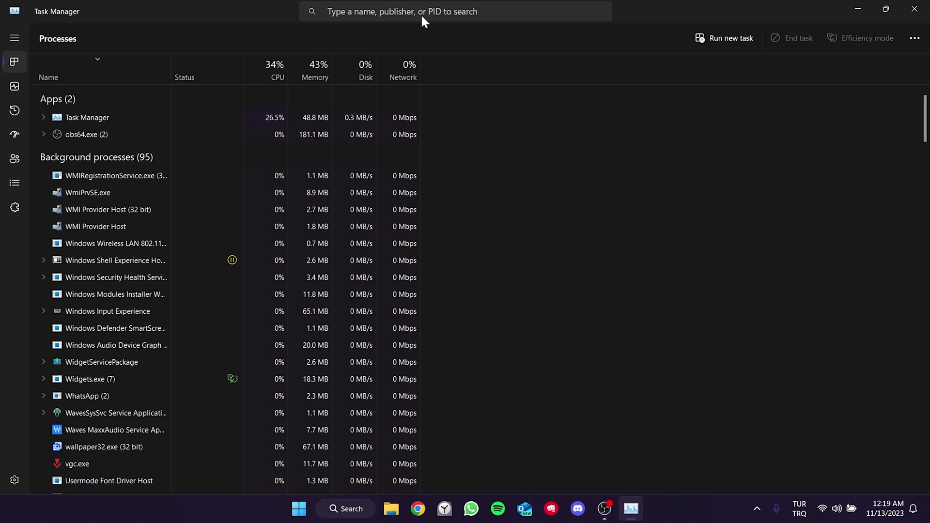
pyautogui.scroll(-2, 291, 257)
pyautogui.scroll(-8, 290, 257)
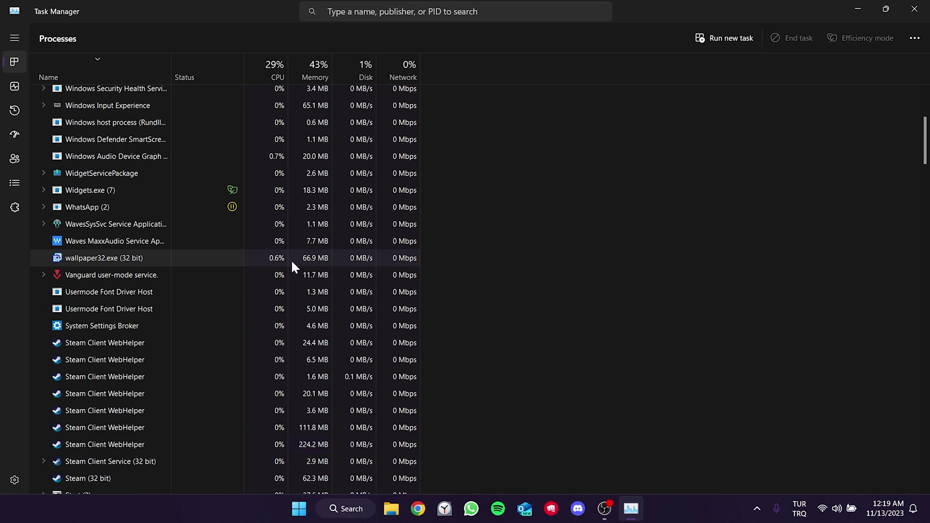
pyautogui.scroll(-2, 289, 261)
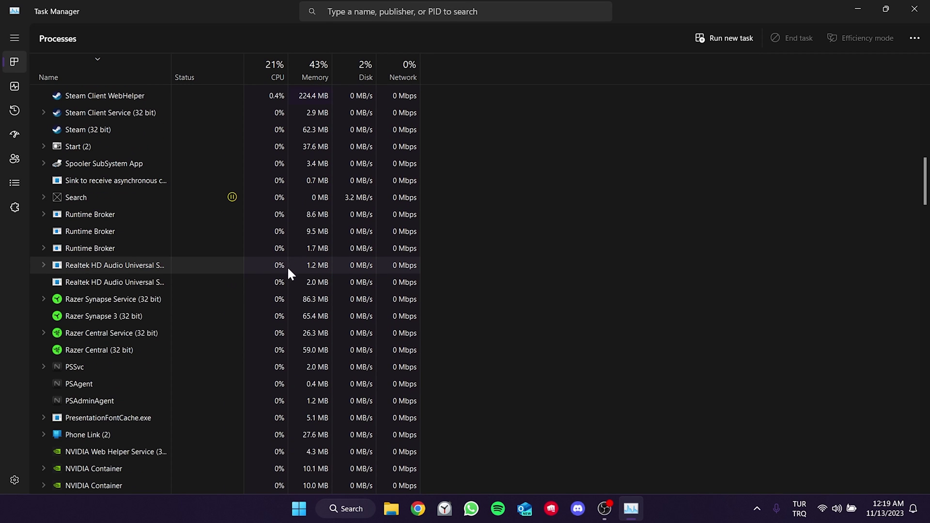
# End Razer Synapse Service, Razer Synapse 3, Razer Central Service and Razer Central (32 bit)
pyautogui.click(114, 285)
pyautogui.rightClick(121, 284)
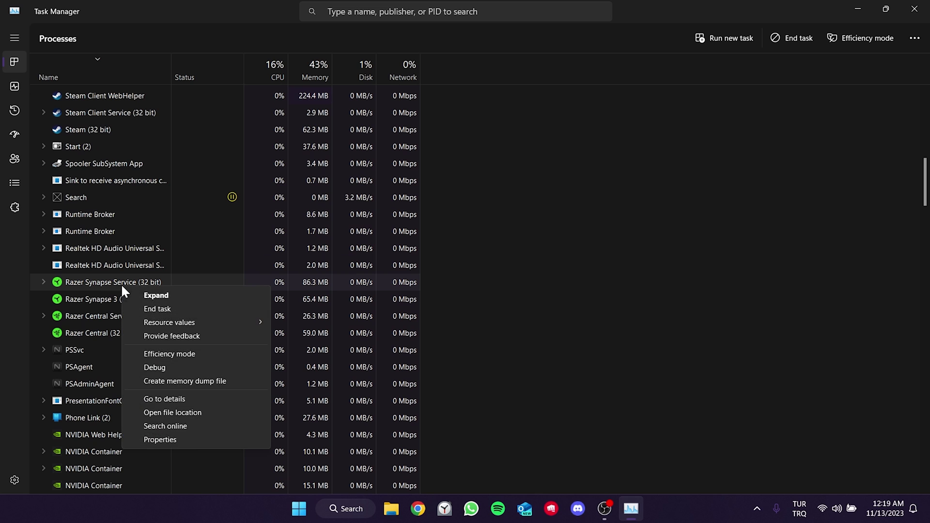
pyautogui.click(158, 307)
pyautogui.rightClick(85, 295)
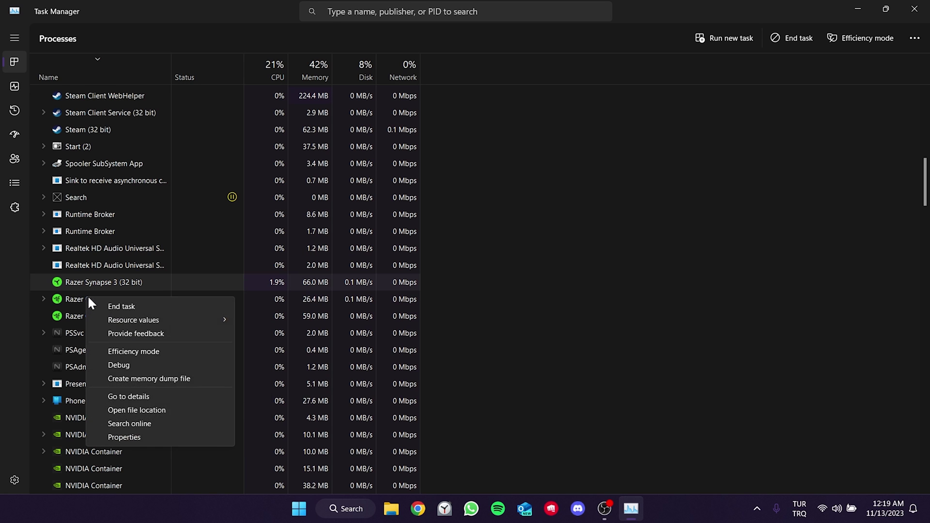
pyautogui.click(130, 306)
pyautogui.click(83, 286)
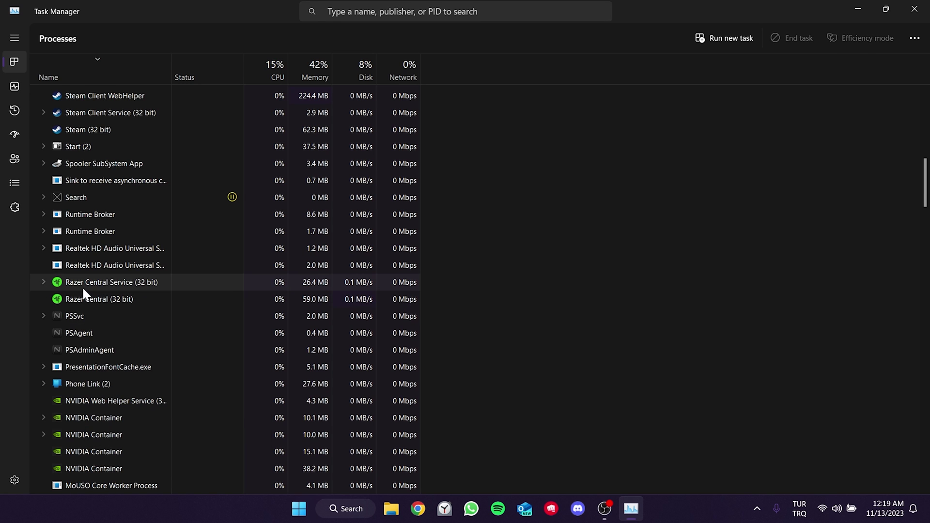
pyautogui.rightClick(83, 285)
pyautogui.click(117, 310)
pyautogui.rightClick(89, 285)
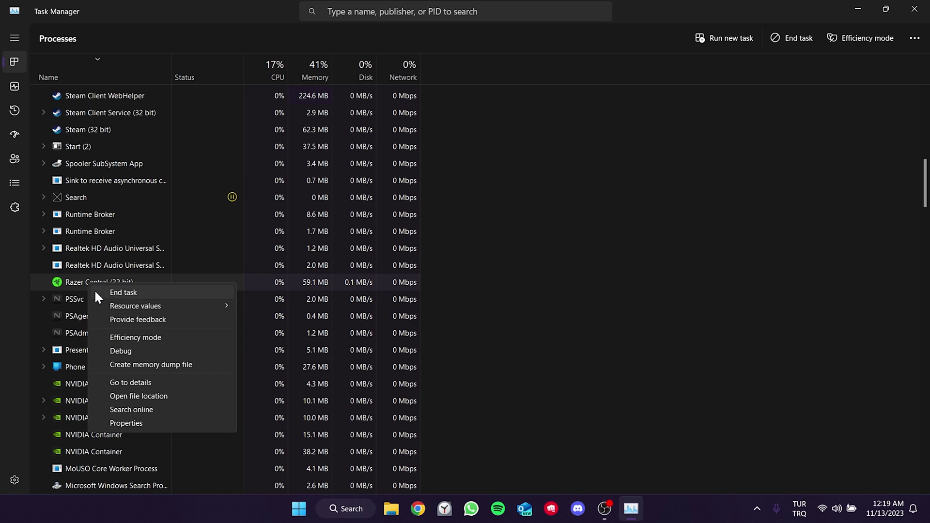
pyautogui.click(118, 290)
# End the GameManagerService task, then close Task Manager
pyautogui.scroll(-7, 179, 291)
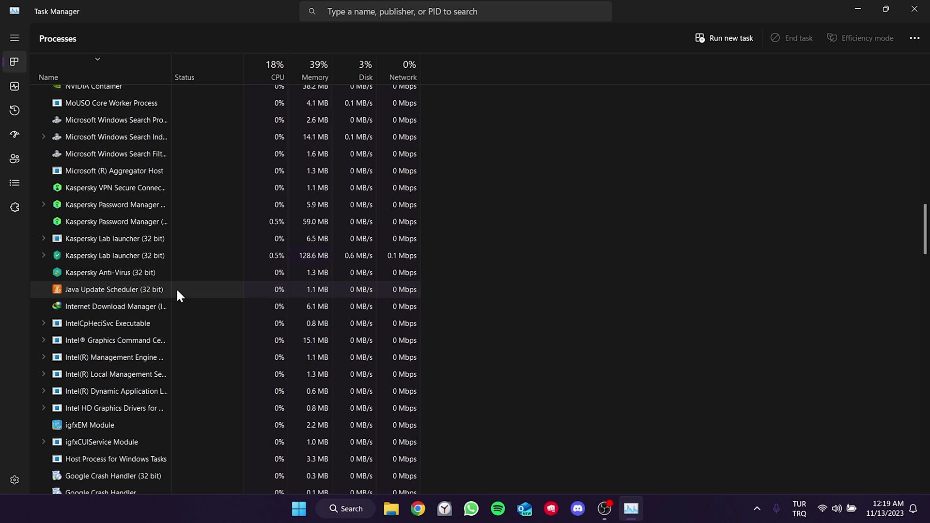
pyautogui.scroll(-3, 175, 285)
pyautogui.rightClick(111, 367)
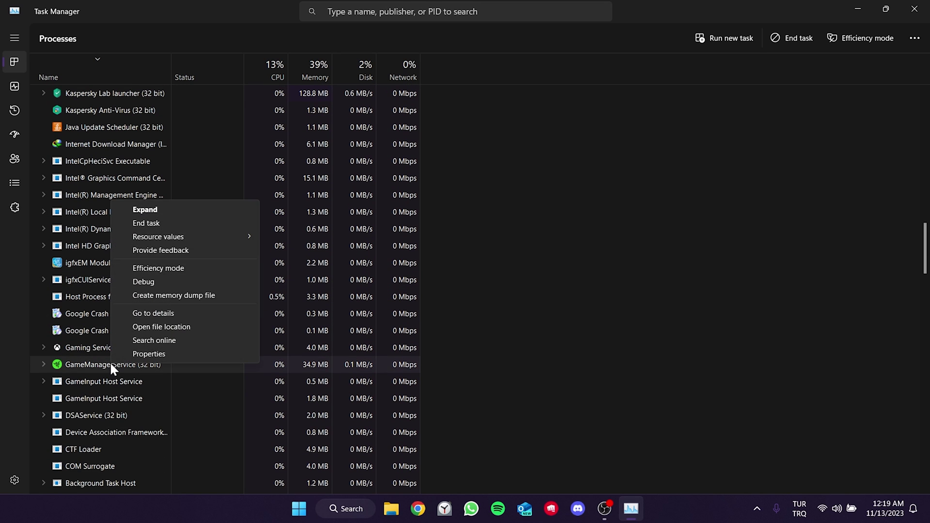
pyautogui.click(162, 225)
pyautogui.scroll(-2, 164, 228)
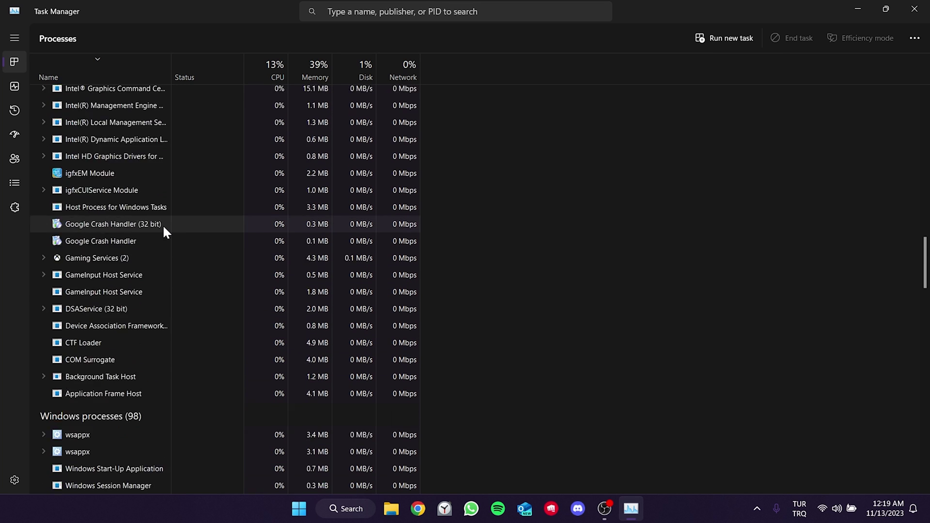
pyautogui.scroll(4, 164, 228)
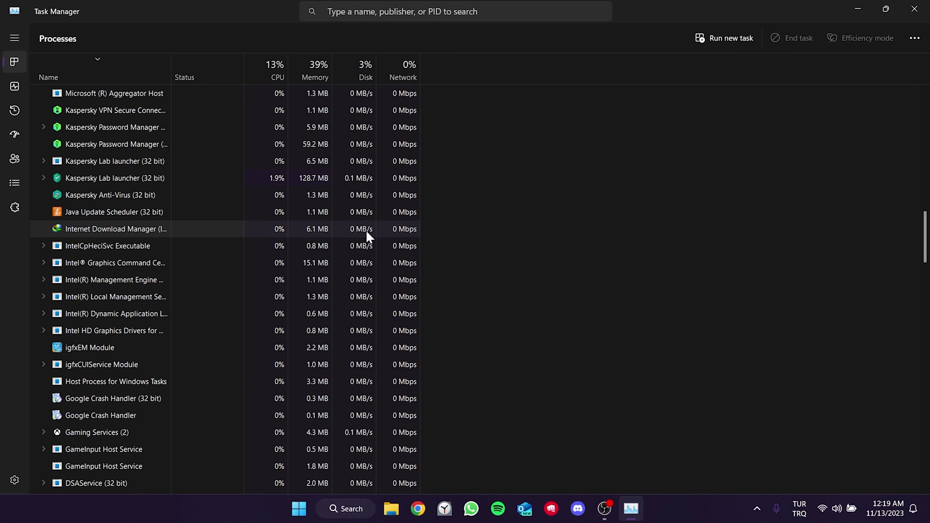
pyautogui.click(914, 9)
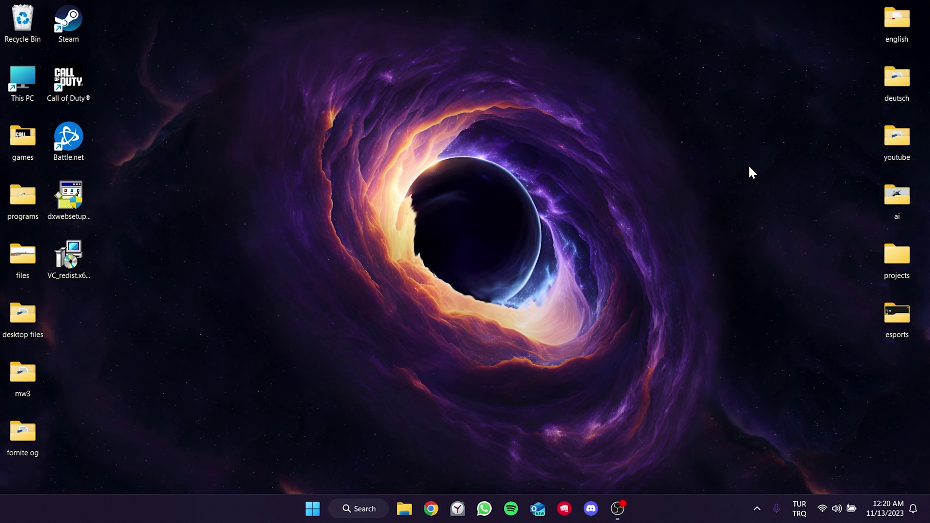
# Verify Call of Duty's game files via Properties > Installed Files in Steam, then show the desktop
pyautogui.doubleClick(77, 24)
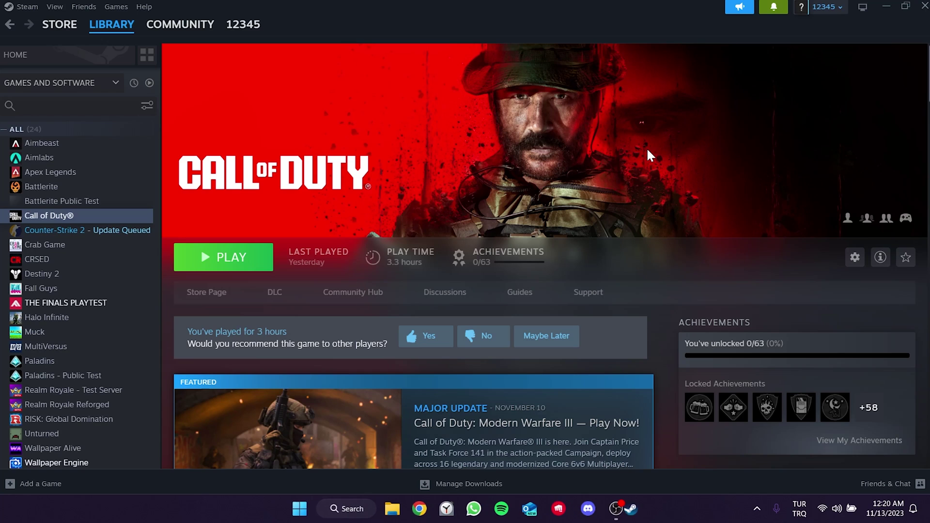
pyautogui.rightClick(40, 218)
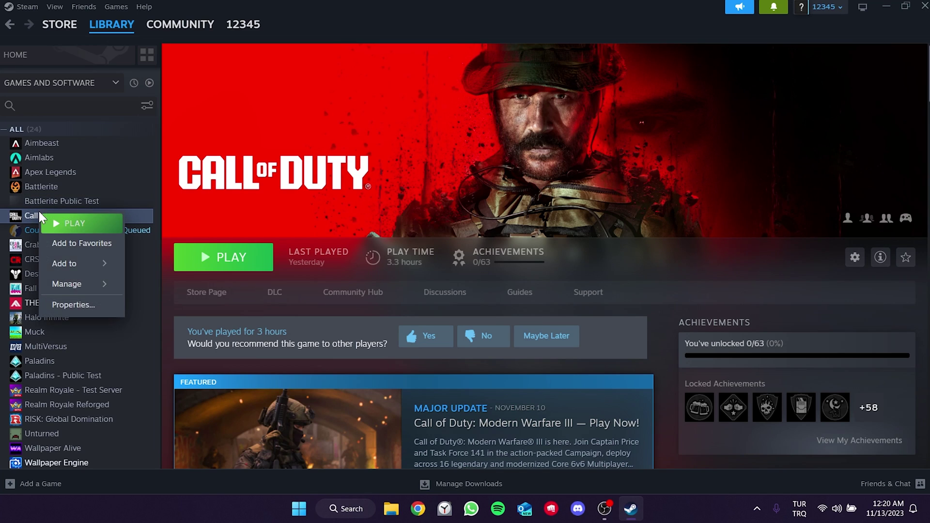
pyautogui.click(61, 306)
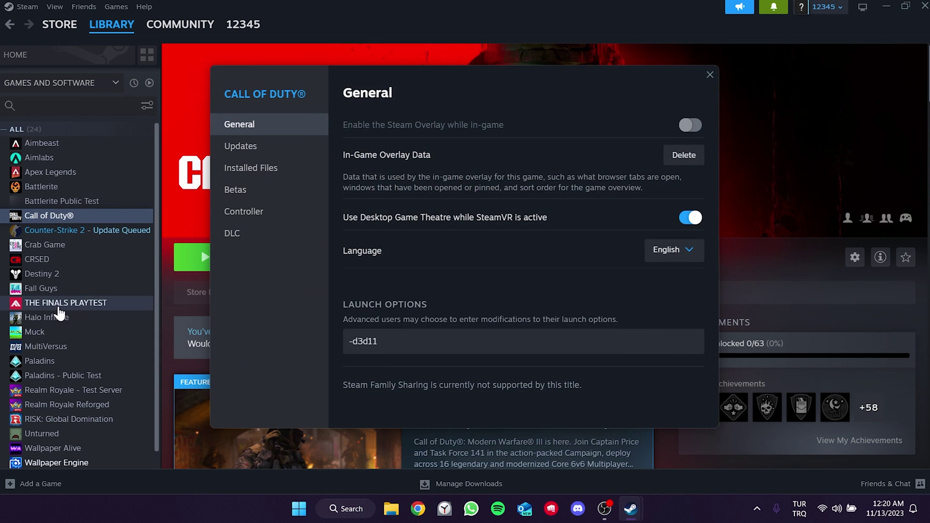
pyautogui.click(264, 176)
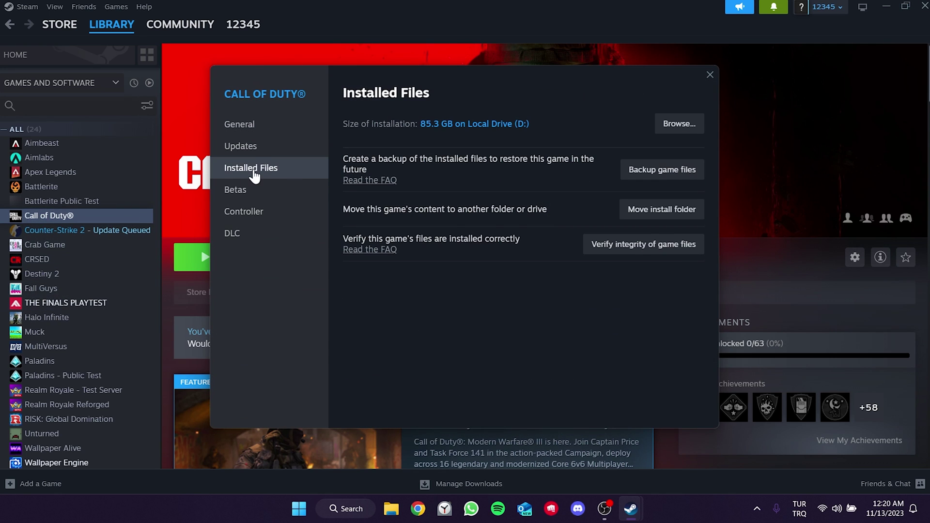
pyautogui.click(638, 247)
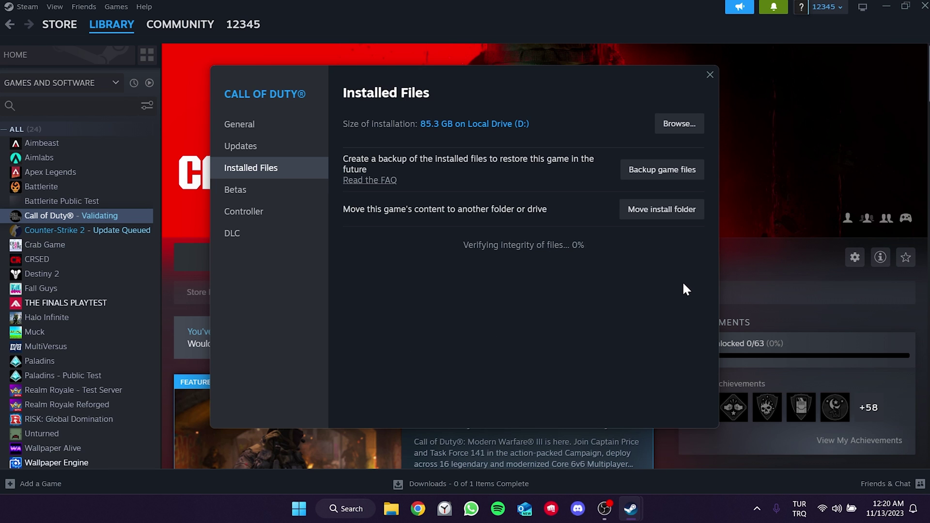
pyautogui.press('super+d')
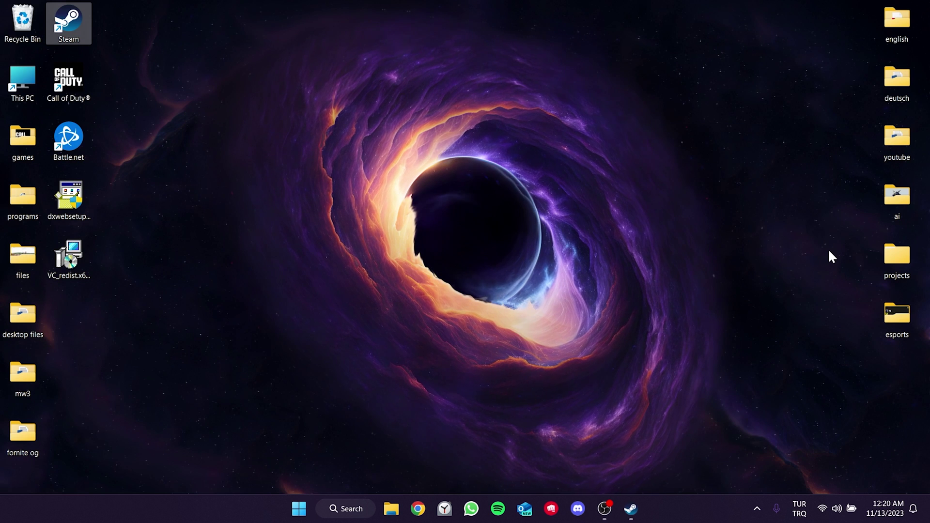